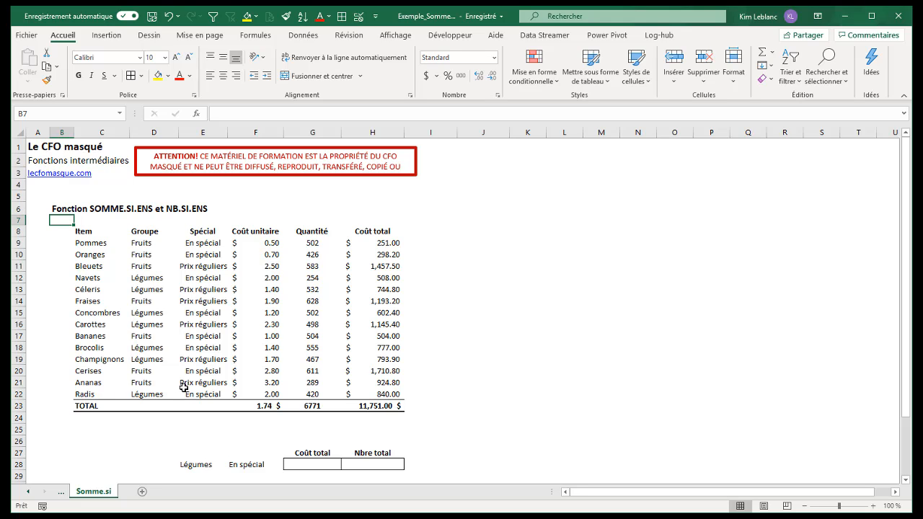
click(90, 234)
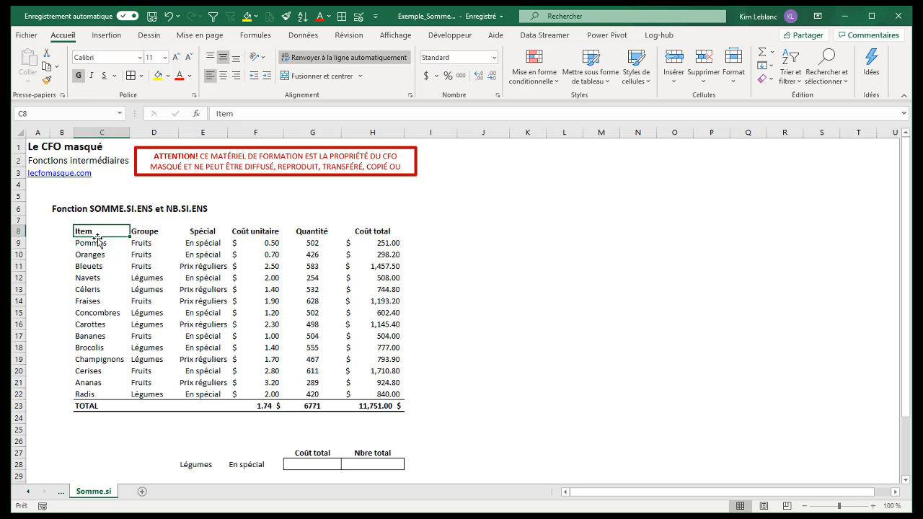
click(148, 231)
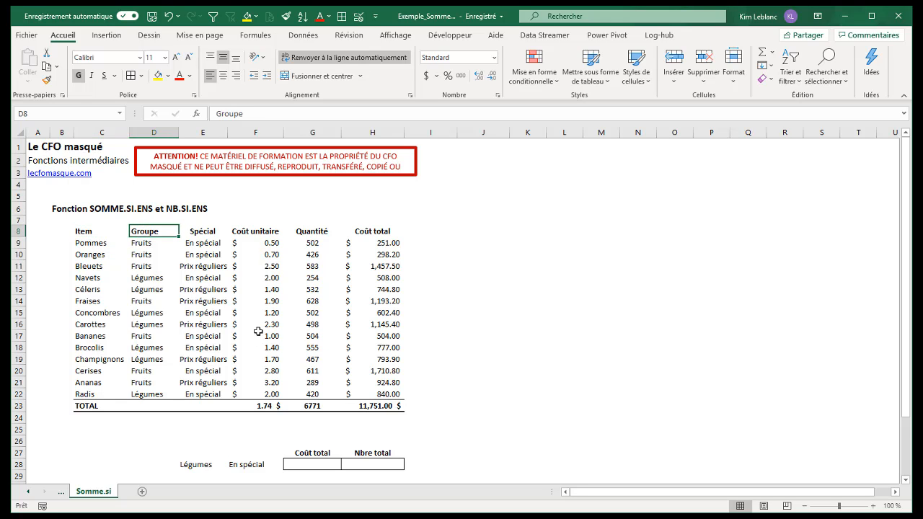
click(203, 230)
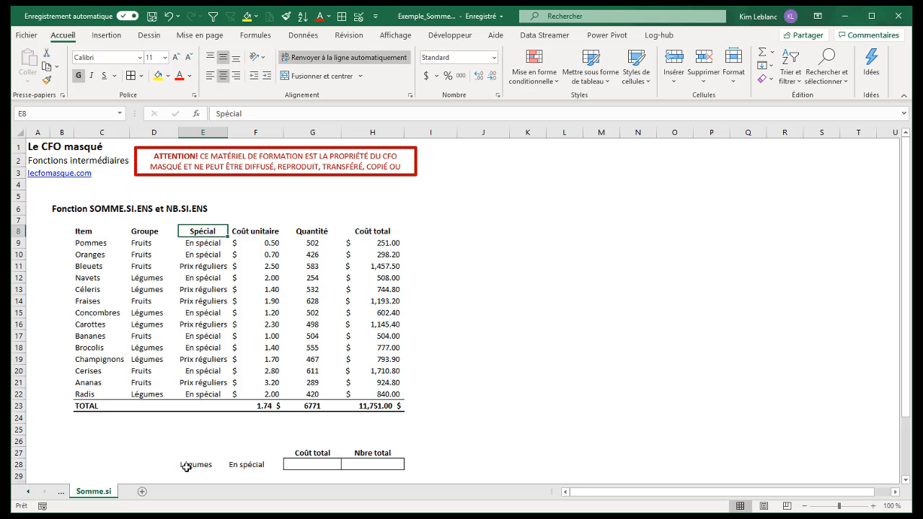
Step: Start a SOMME.SI.ENS formula in G28 under Coût total, with the costs in H9:H22 as the sum range
click(302, 467)
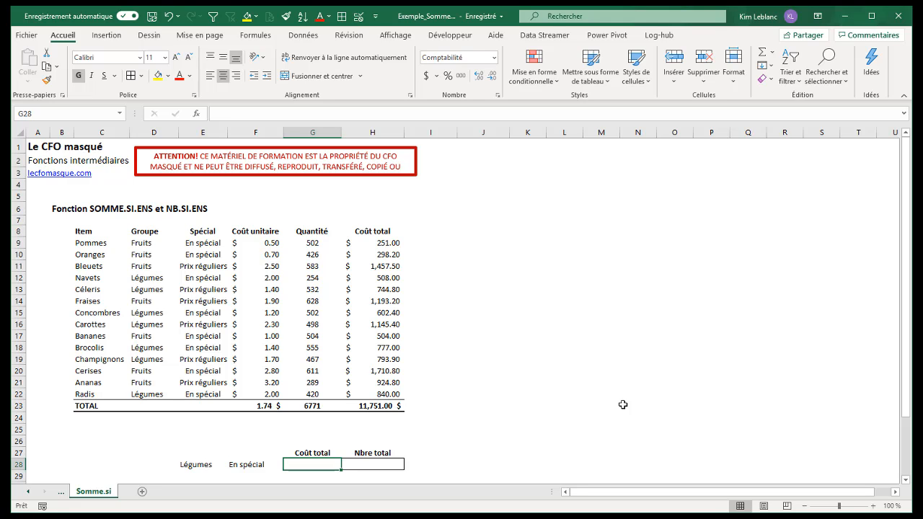
text(=)
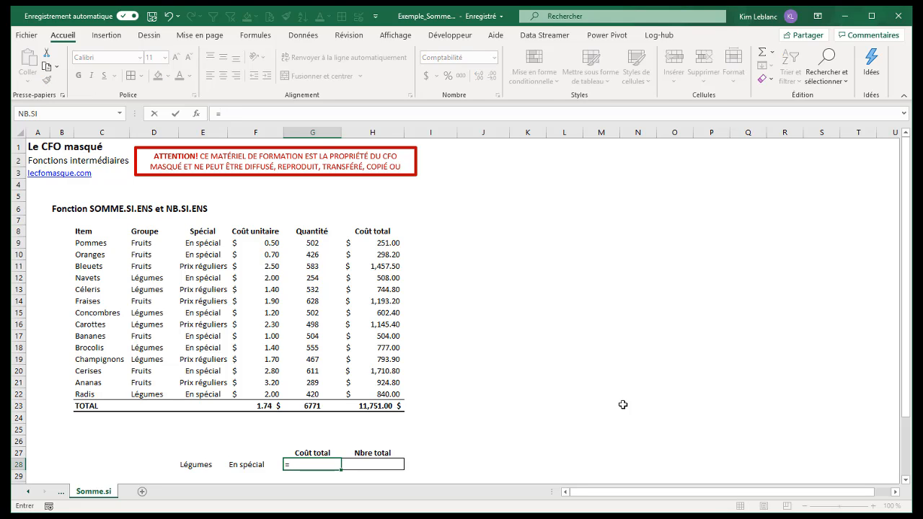
text(somme.si.)
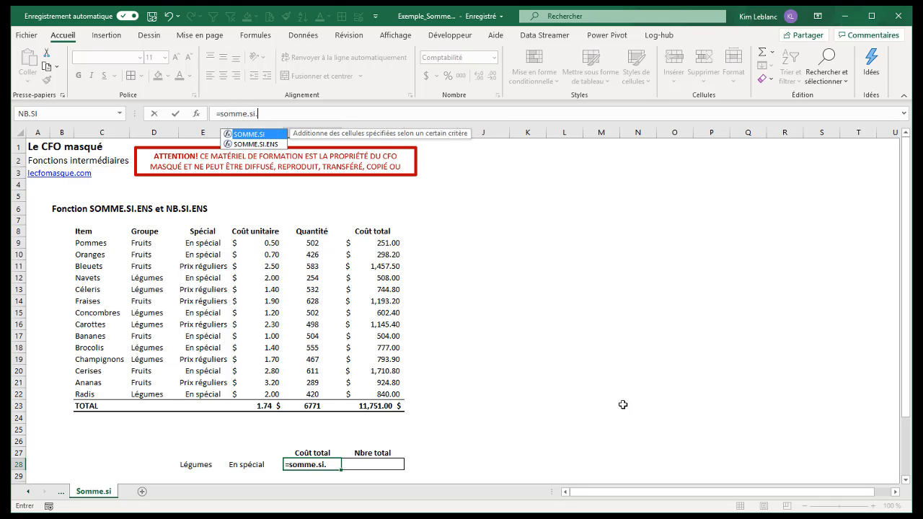
key(Down)
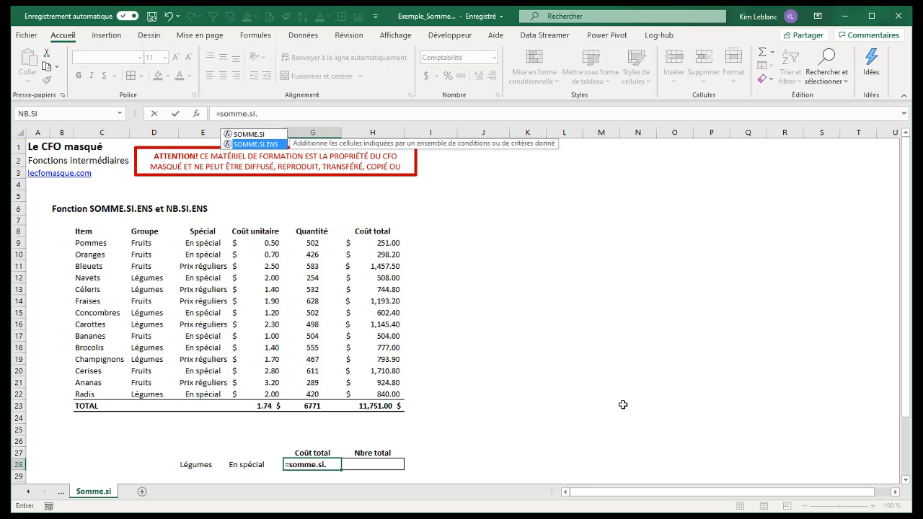
text(.)
key(Tab)
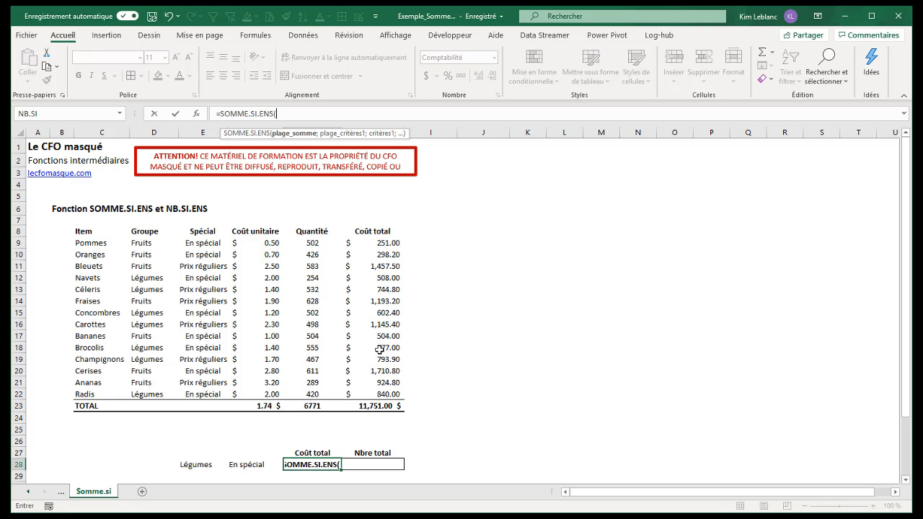
click(389, 243)
drag(389, 258, 389, 397)
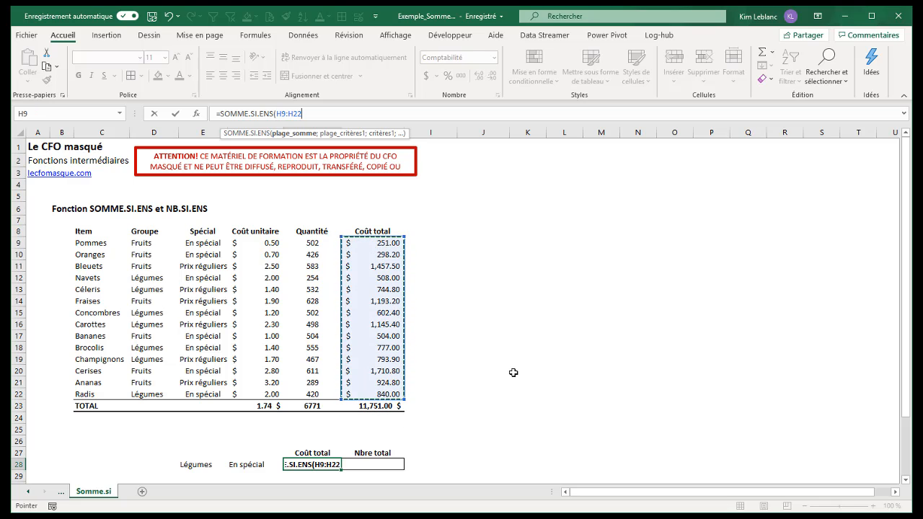
Step: Add the first condition to the G28 formula: Groupe range D9:D22 matching the Légumes cell E28
text(;)
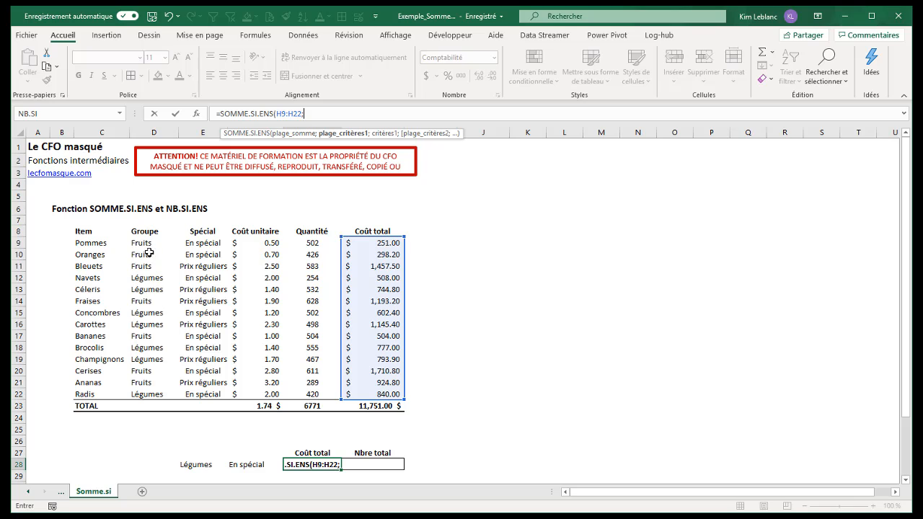
drag(156, 245, 162, 396)
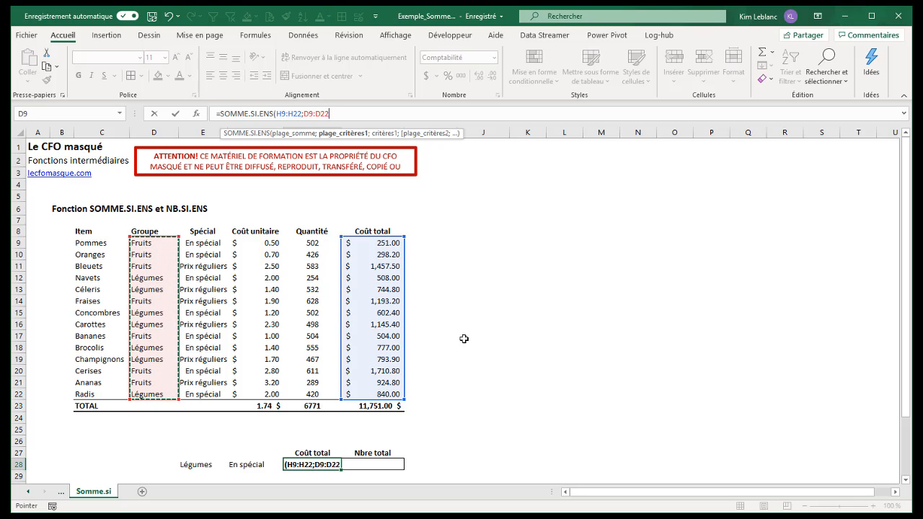
text(;)
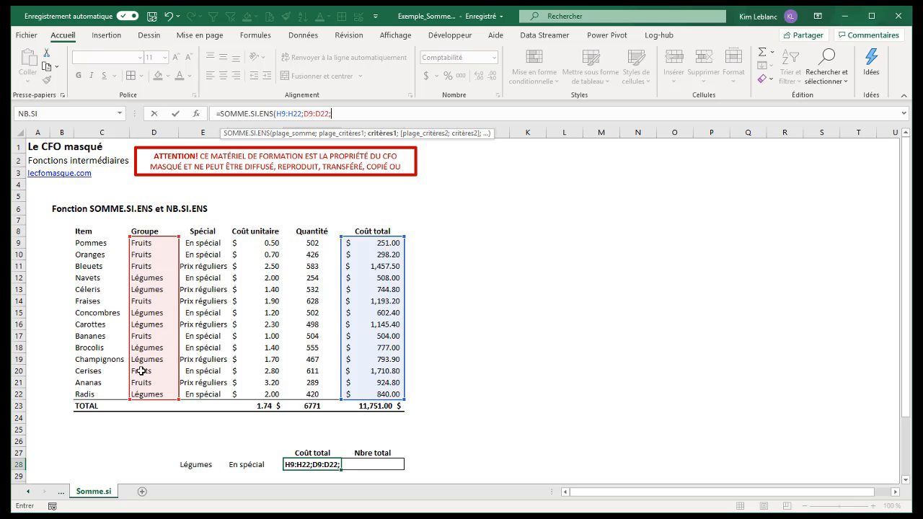
click(196, 463)
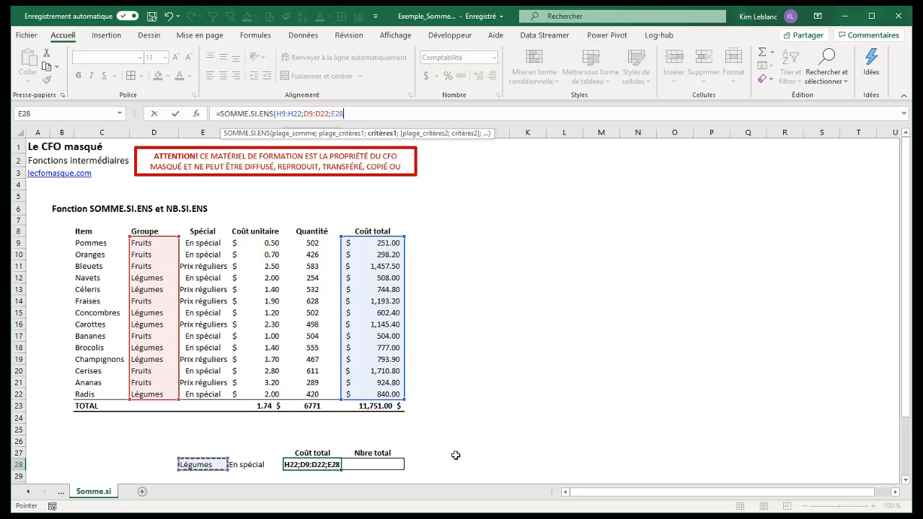
Step: Add the second condition, Spécial range E9:E22 matching the En spécial cell F28, and complete the G28 formula
text(;)
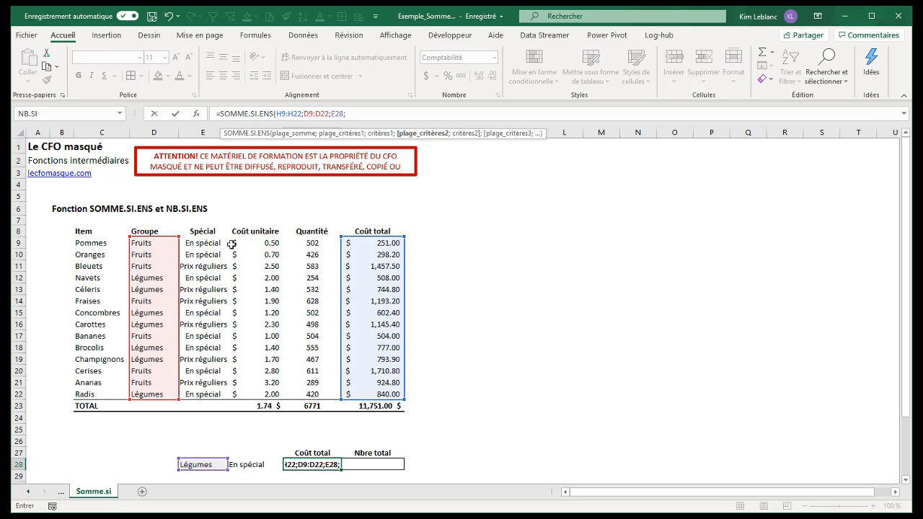
drag(211, 242, 205, 397)
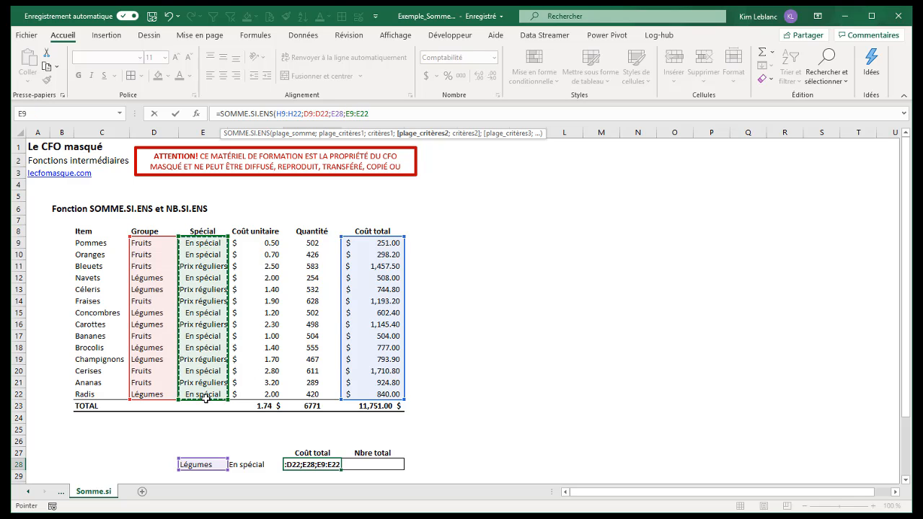
text(;)
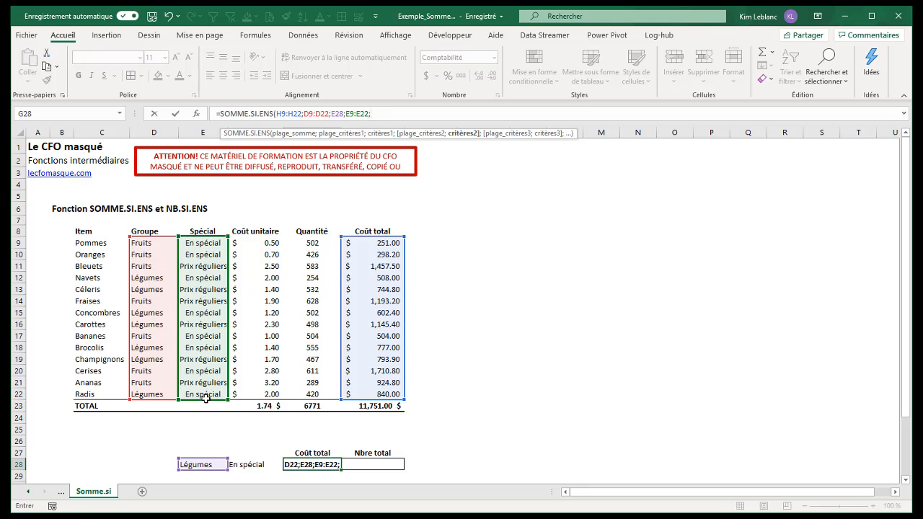
click(250, 466)
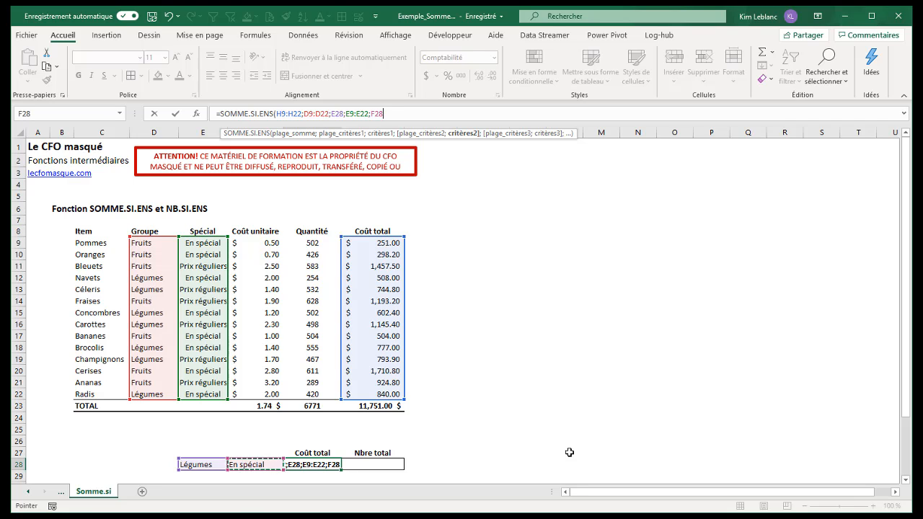
text())
key(Return)
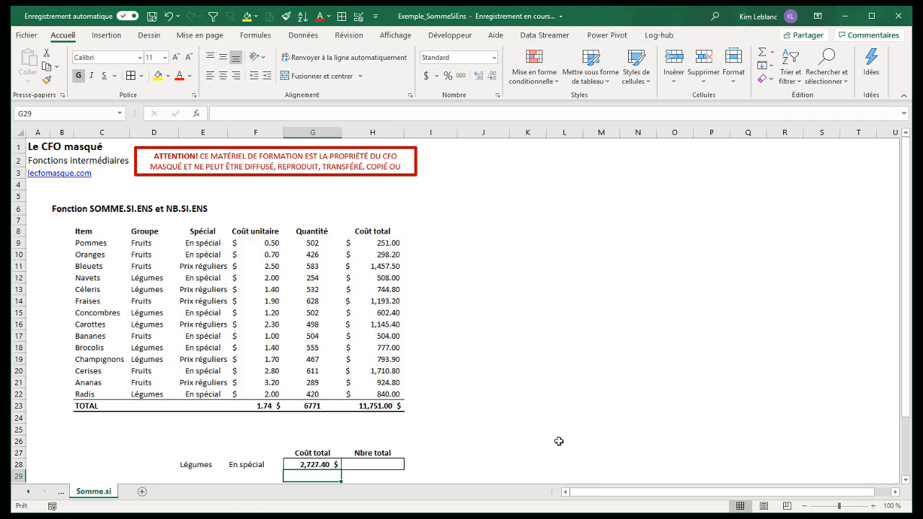
Step: Examine the SOMME.SI argument syntax using the formula text in E35, leaving that cell's content unaltered
click(338, 466)
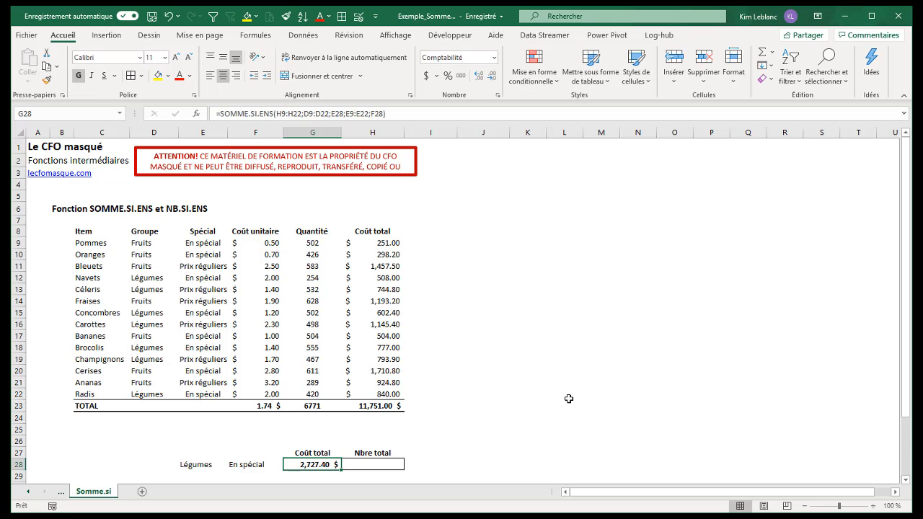
scroll(568, 399, down, 1)
scroll(568, 399, down, 3)
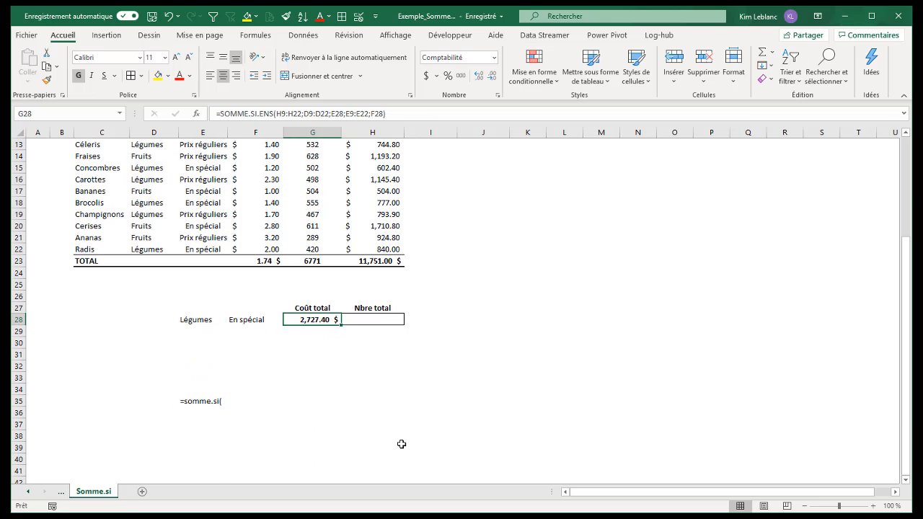
click(195, 402)
click(216, 114)
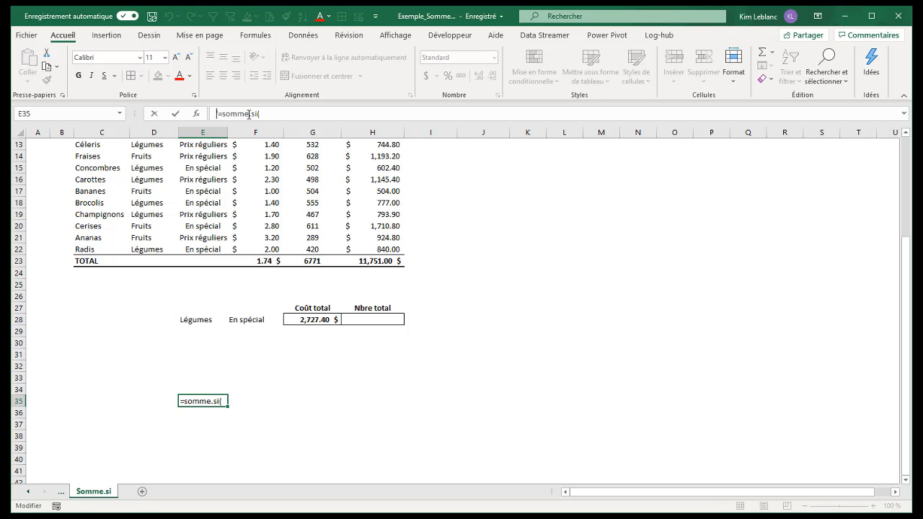
key(BackSpace)
click(280, 114)
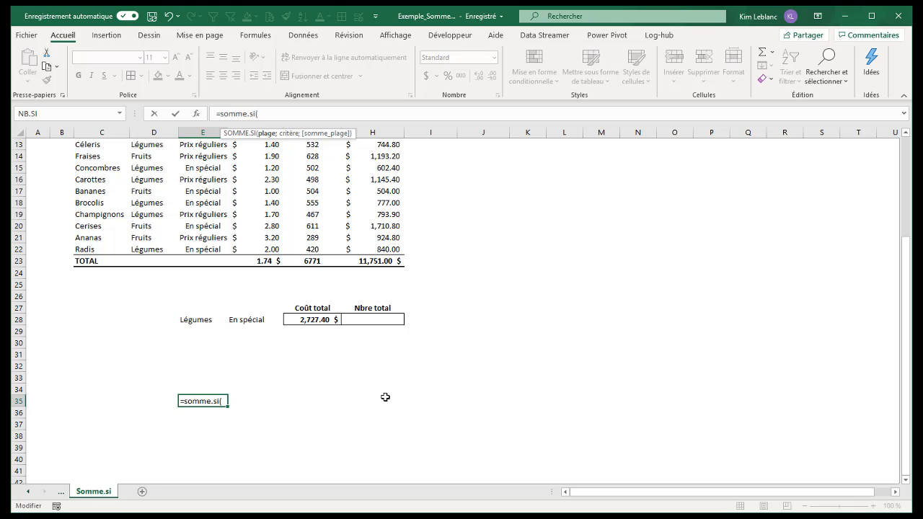
key(Escape)
Step: Examine the argument order of the SOMME.SI.ENS formula in G28, including its first criteria range
click(310, 321)
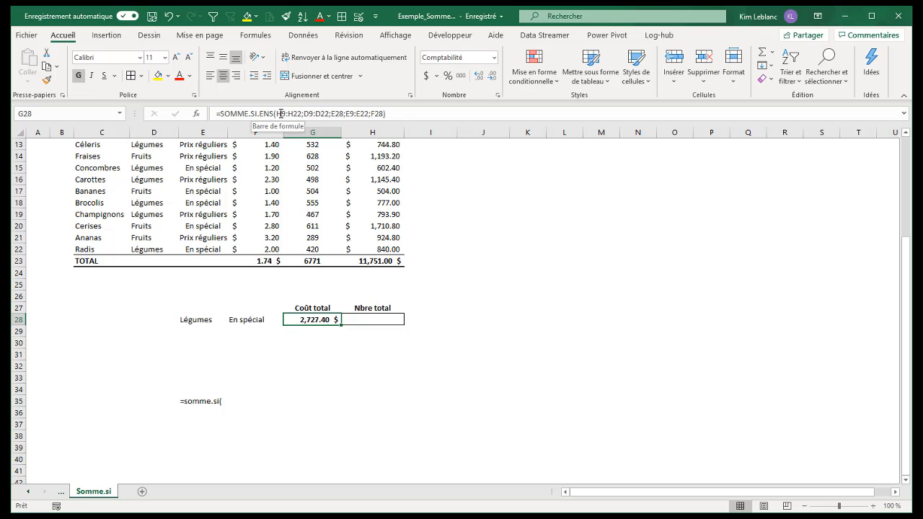
click(322, 114)
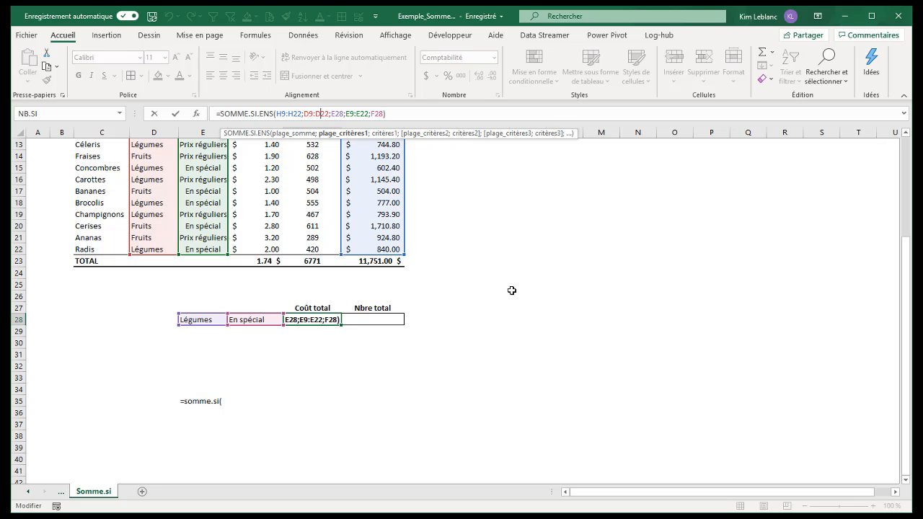
key(Return)
Step: Start an NB.SI.ENS formula in H28 under Nbre total, with Groupe range D9:D22 matching the Légumes cell E28
scroll(414, 330, up, 2)
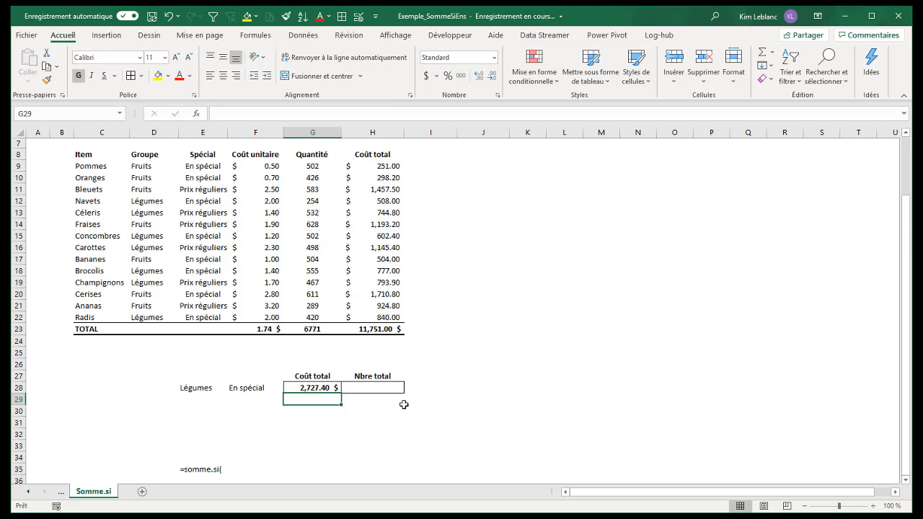
click(379, 386)
scroll(614, 384, up, 2)
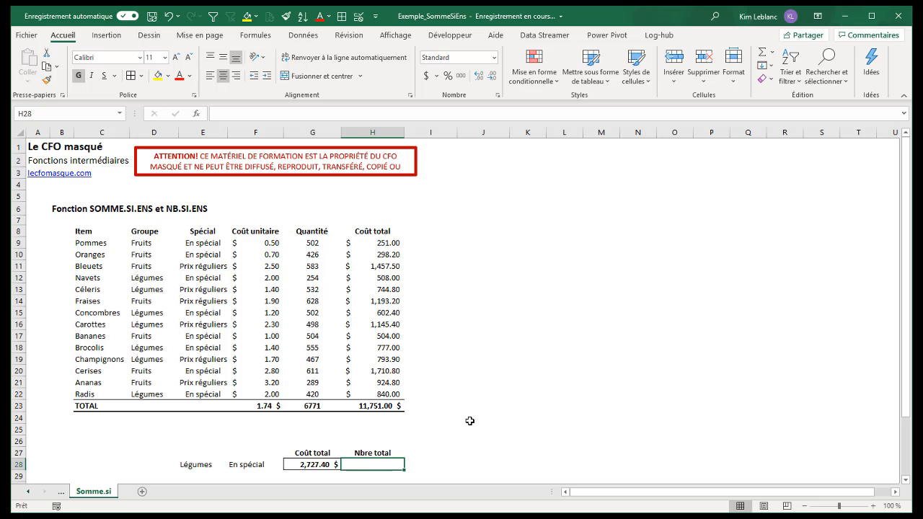
text(=)
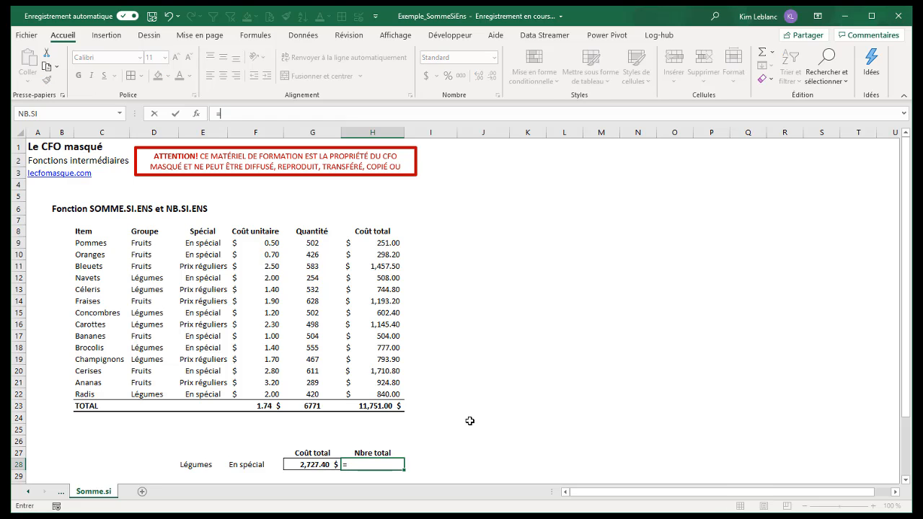
text(nb.si)
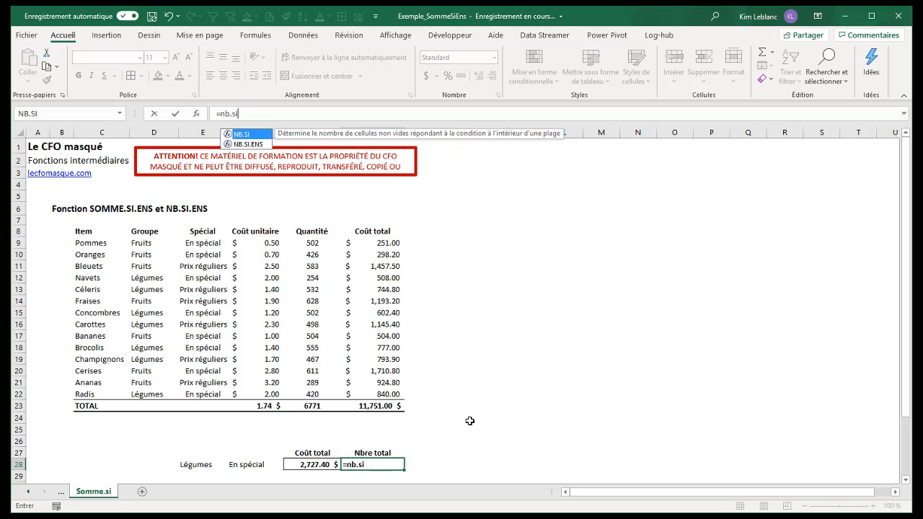
key(Down)
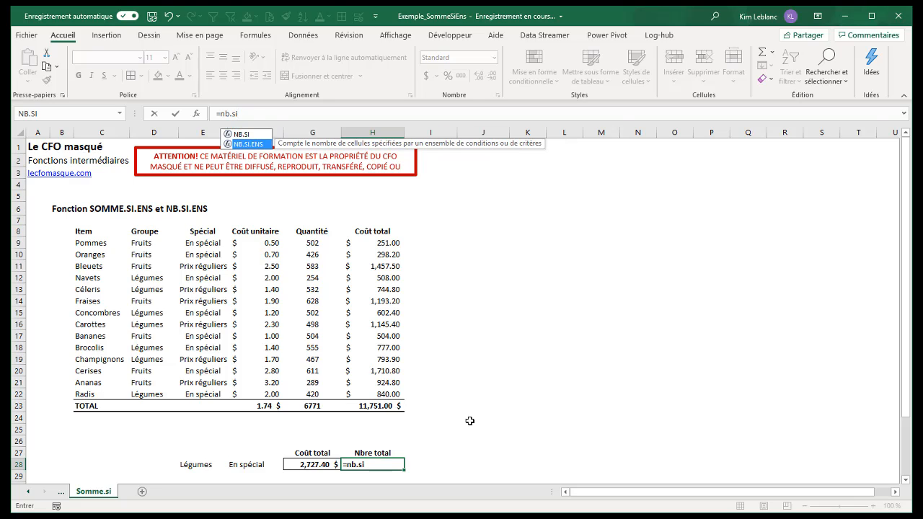
key(Tab)
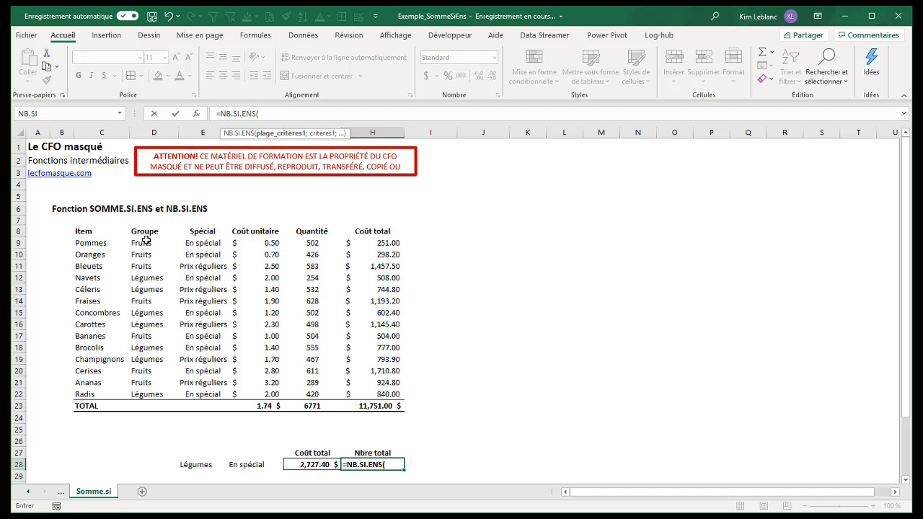
drag(146, 243, 144, 394)
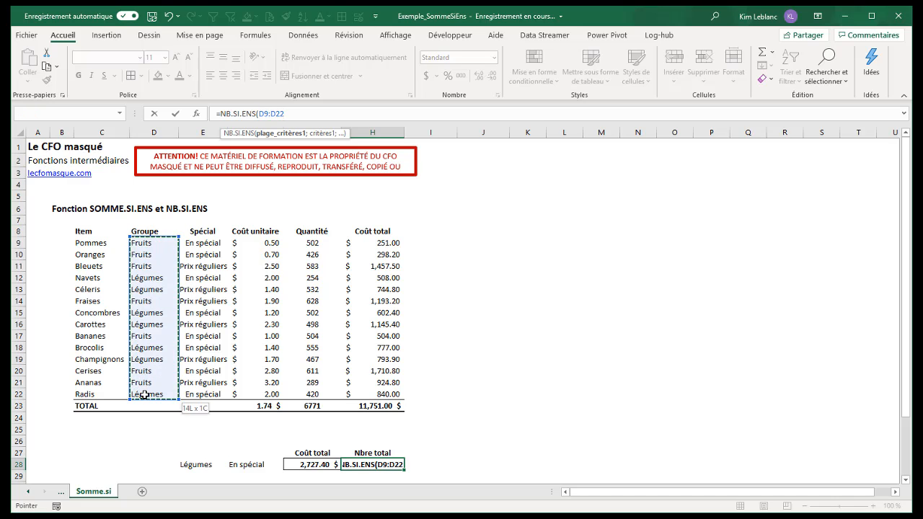
text(;)
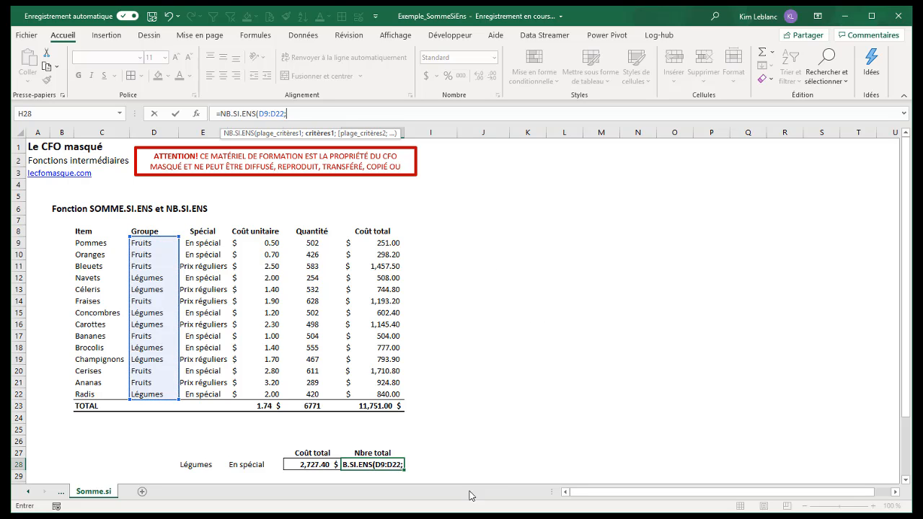
click(197, 462)
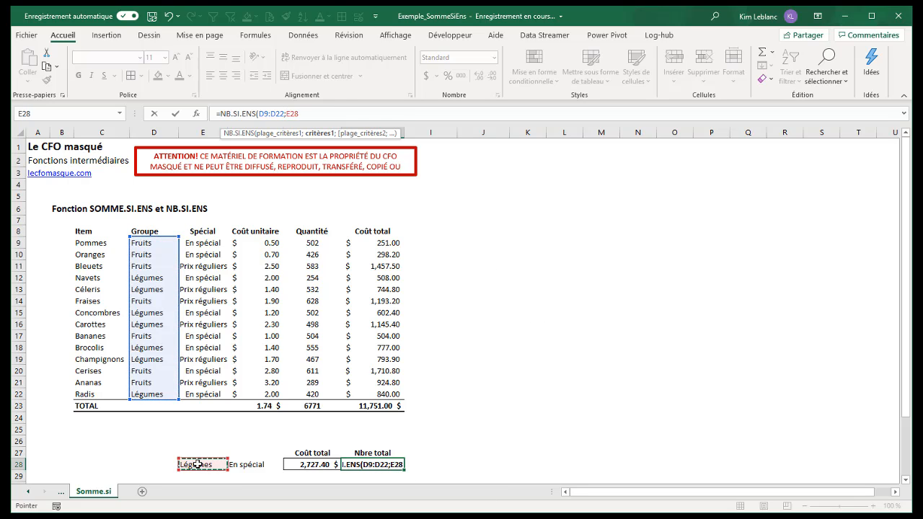
Step: Add the second condition to the H28 NB.SI.ENS formula, Spécial range E9:E22 matching the En spécial cell F28, and complete it
text(;)
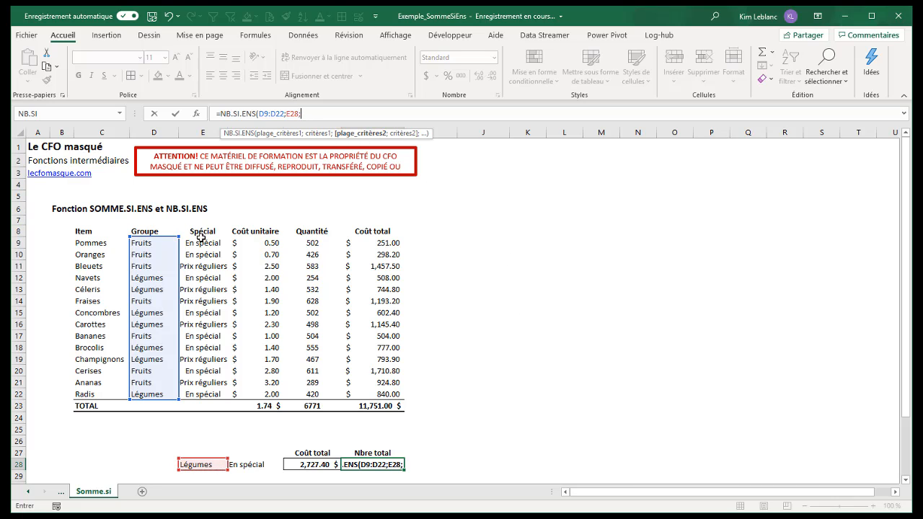
drag(196, 244, 195, 394)
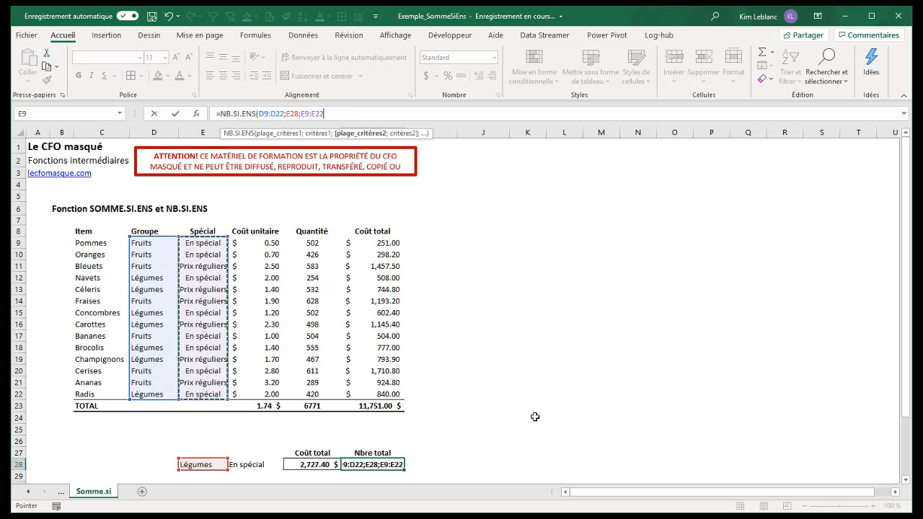
text(;)
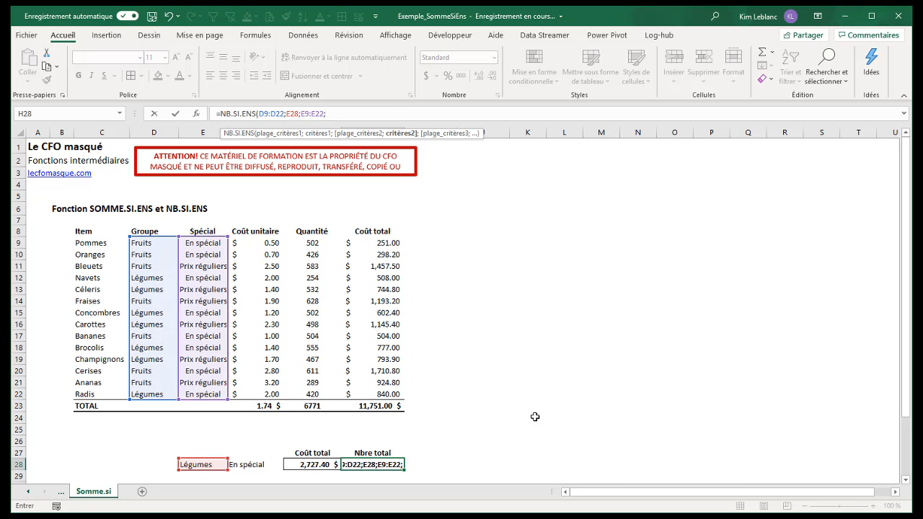
click(257, 464)
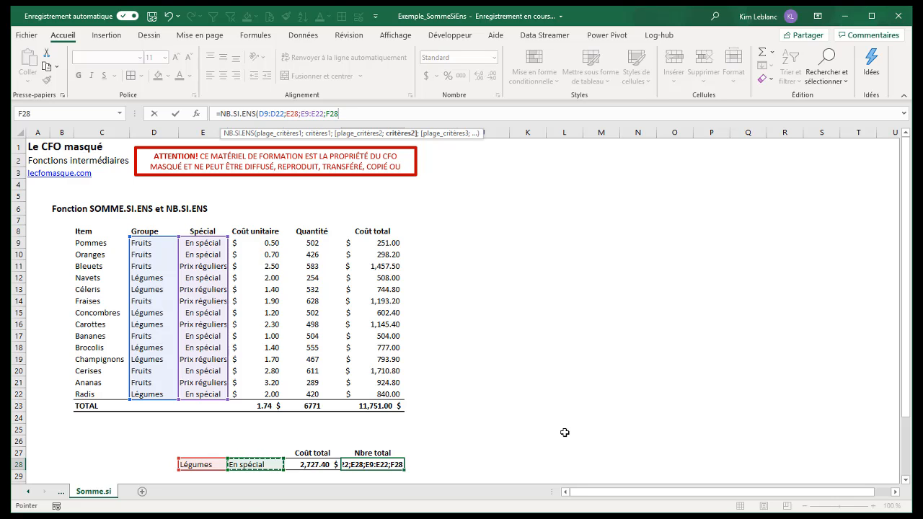
text())
key(ctrl+Return)
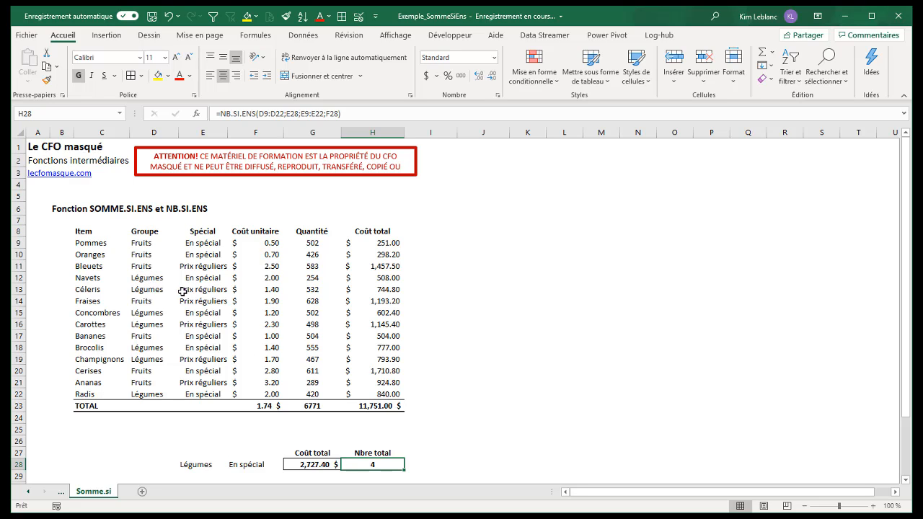
Step: Check the NB.SI.ENS count against the table by going through each Légumes row marked En spécial in the Spécial column
click(201, 279)
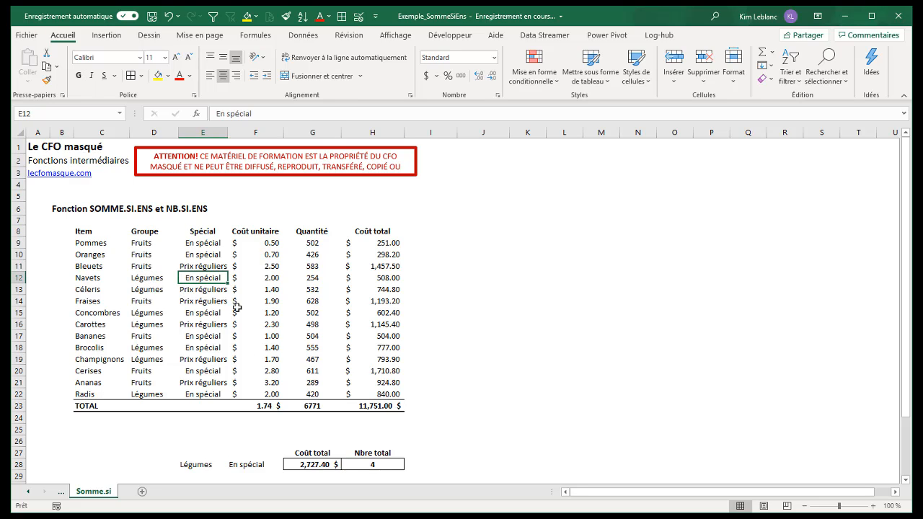
click(209, 315)
click(208, 347)
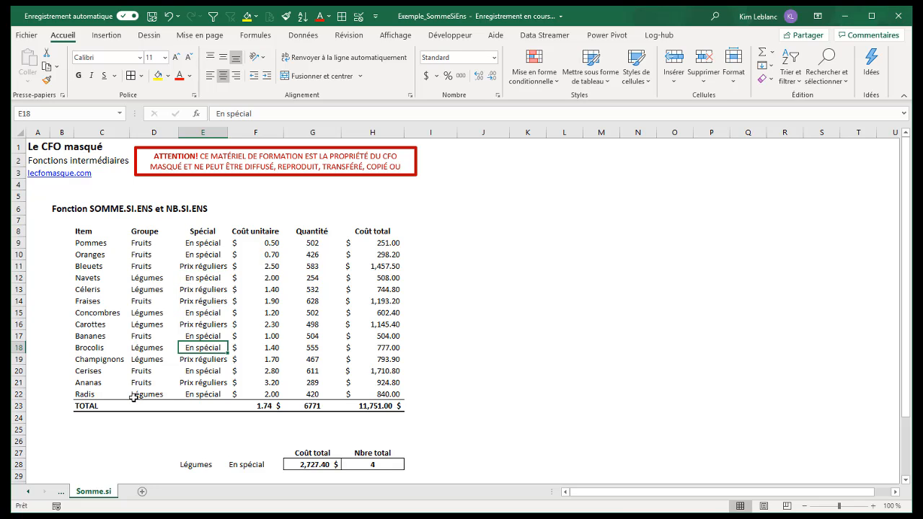
click(201, 394)
click(491, 399)
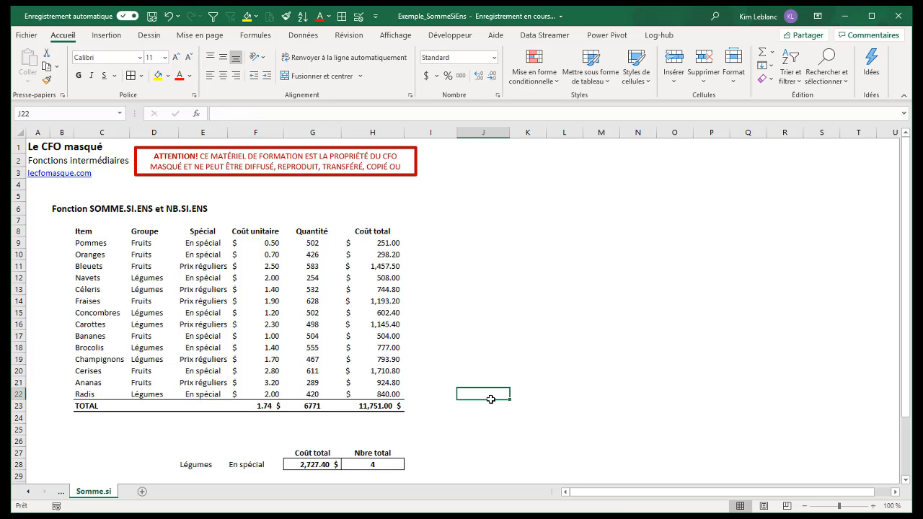